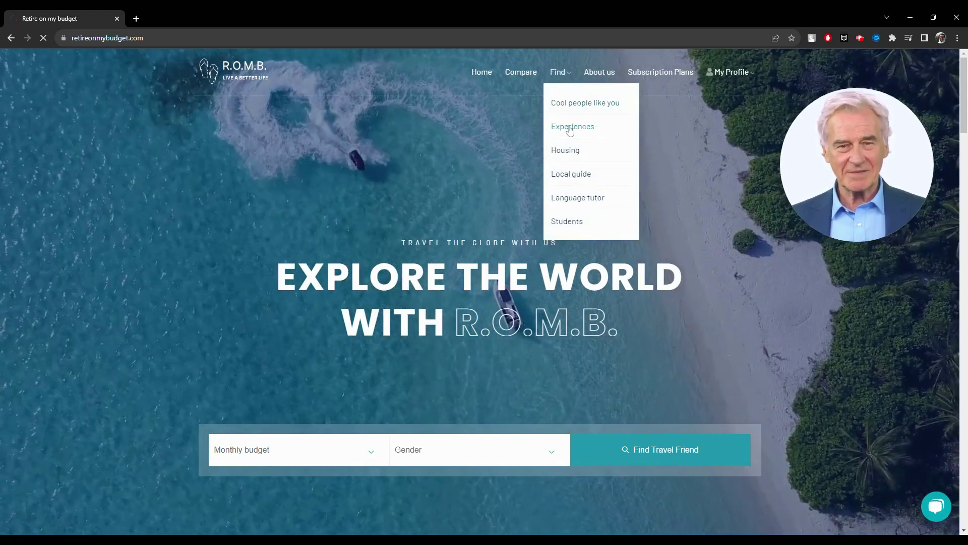
Navigate to the Find Experiences page from the top navigation.
click(572, 126)
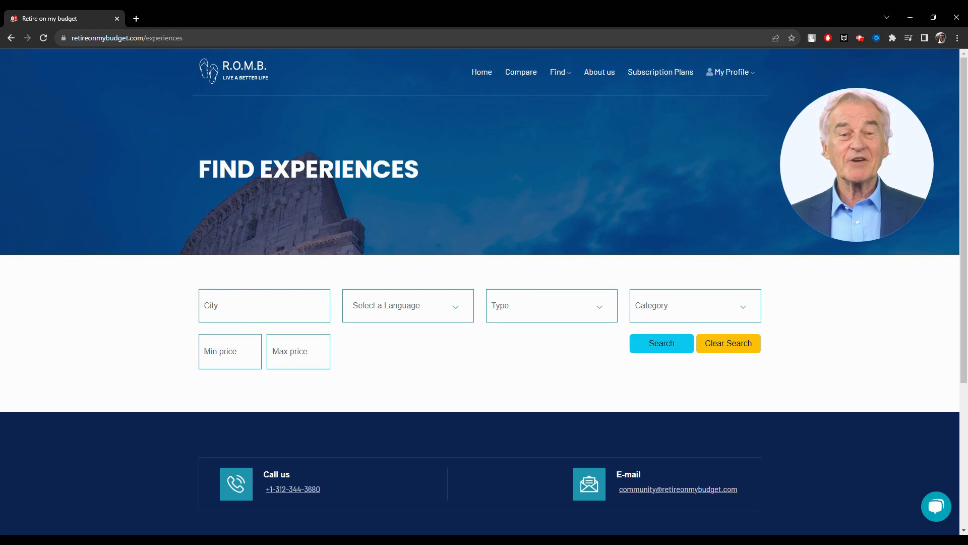
Search for experiences with language English and type Both, leaving category unselected.
key(Tab)
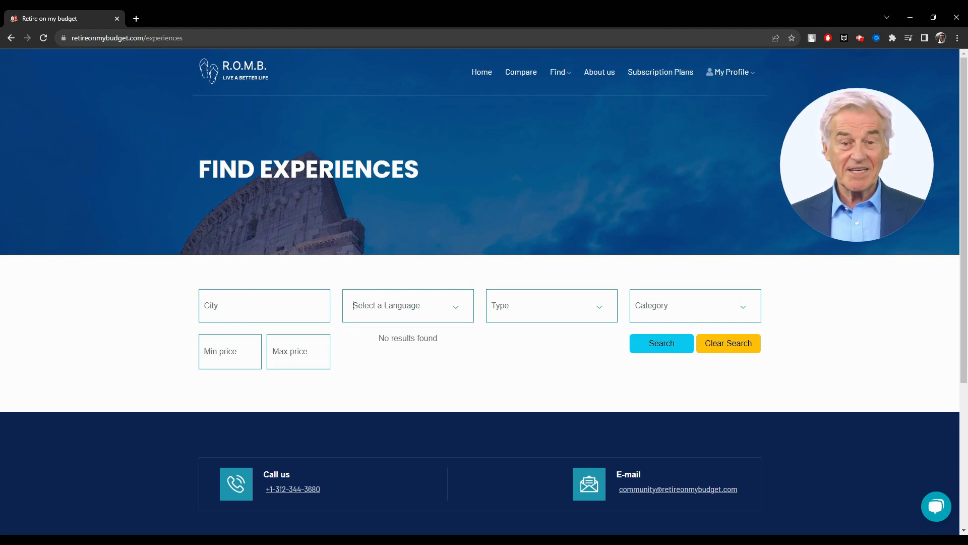
text(English)
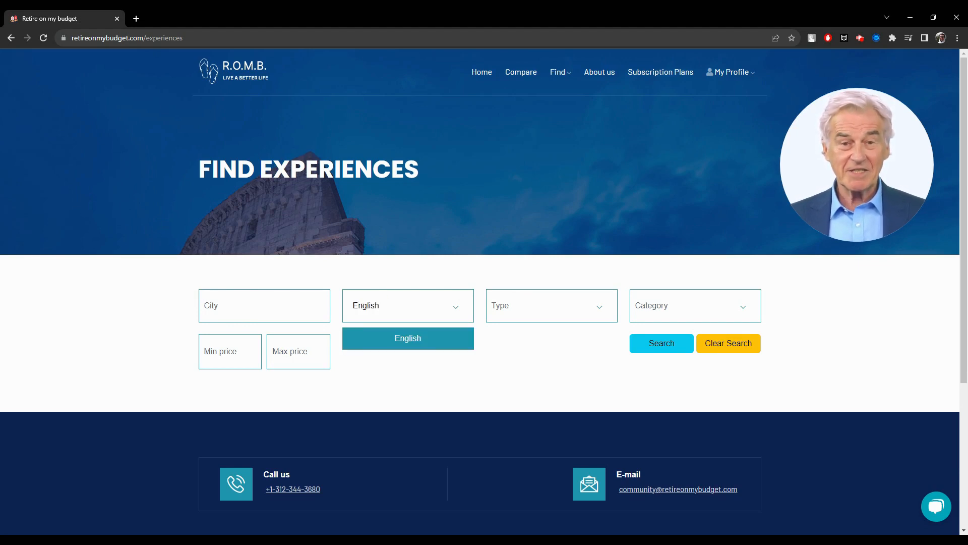
click(401, 340)
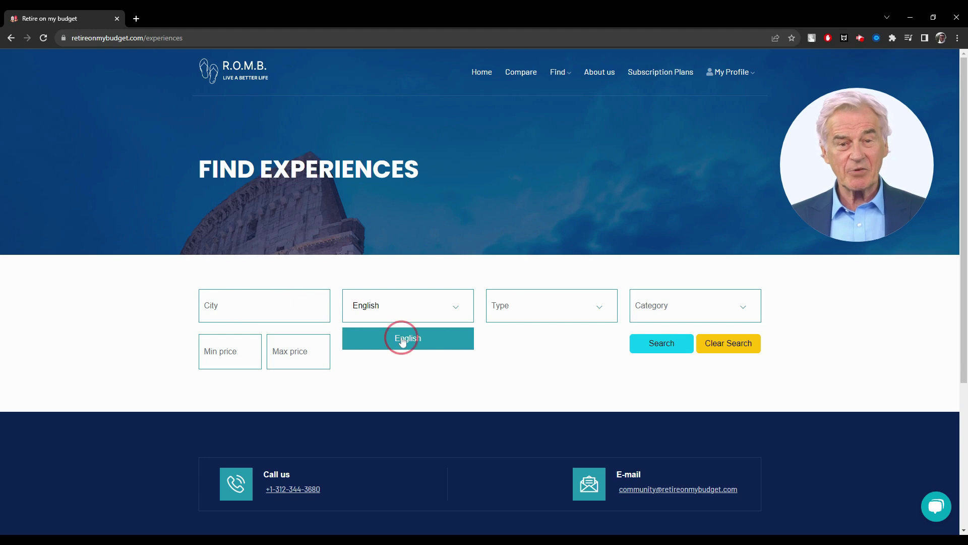
click(513, 310)
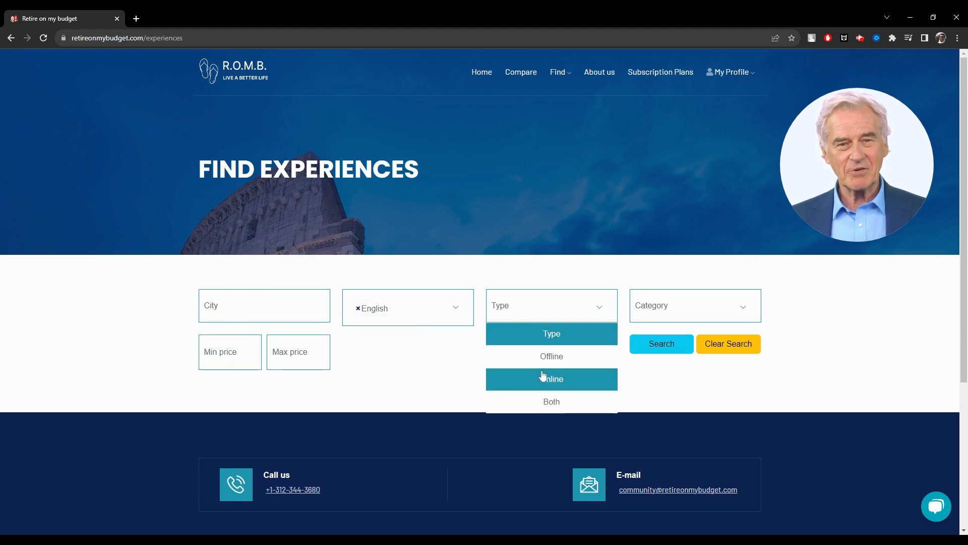
click(547, 399)
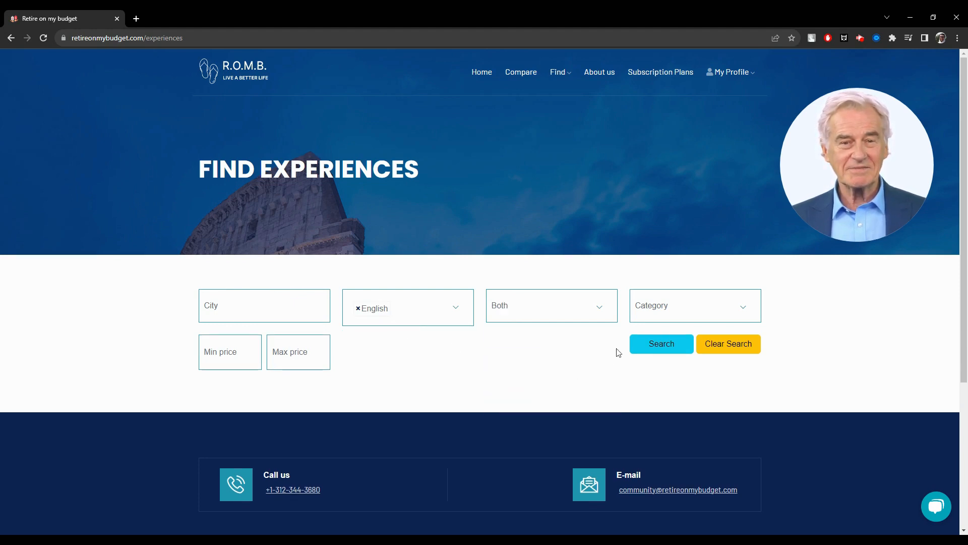
click(669, 311)
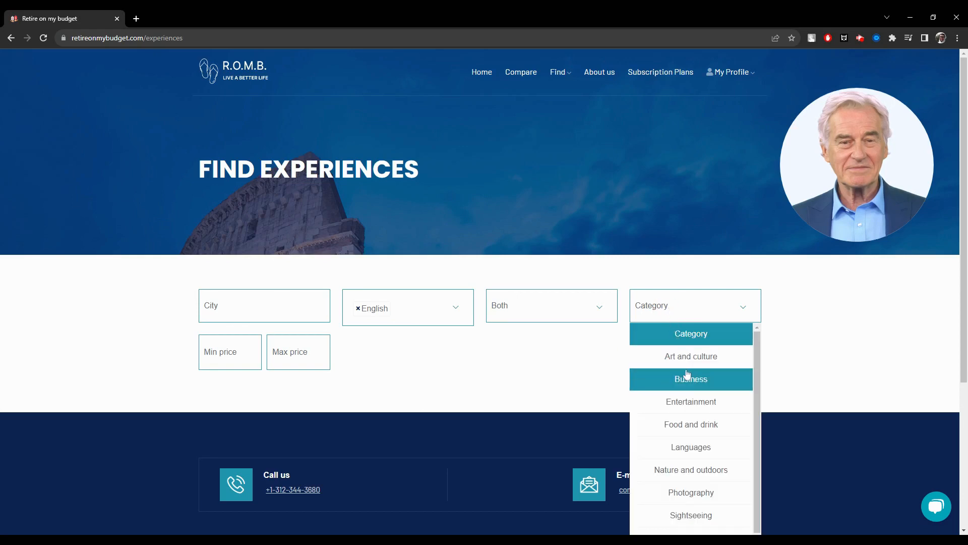
scroll(691, 398, down, 2)
scroll(691, 399, down, 2)
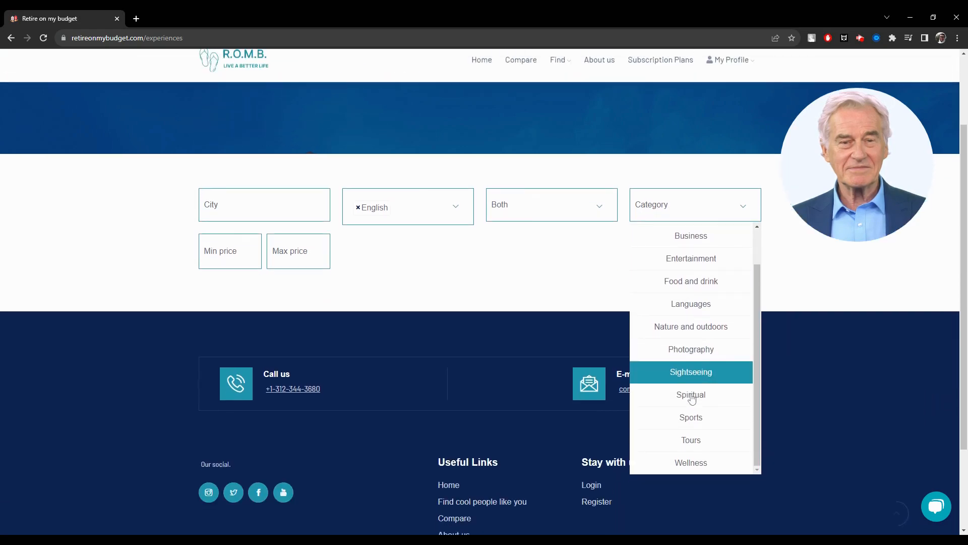
click(715, 214)
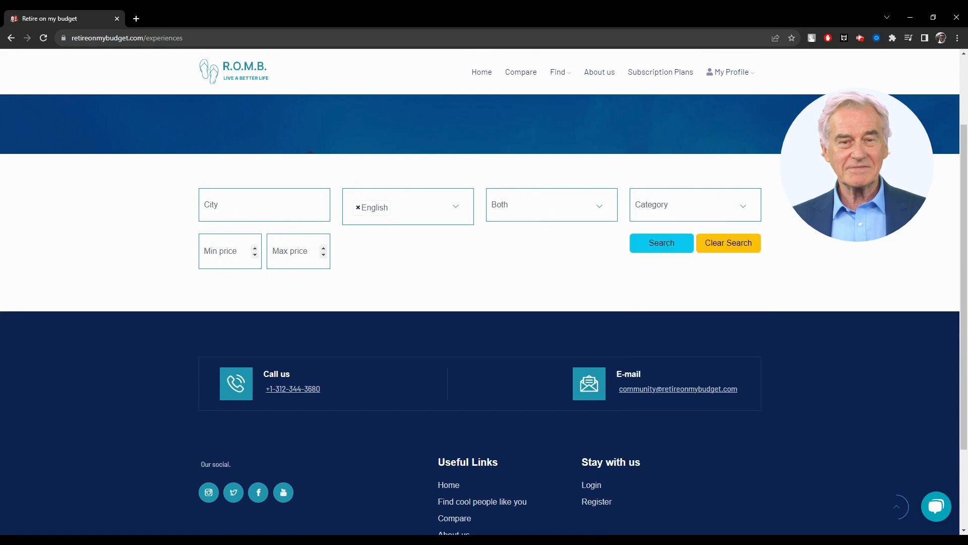
scroll(454, 303, up, 2)
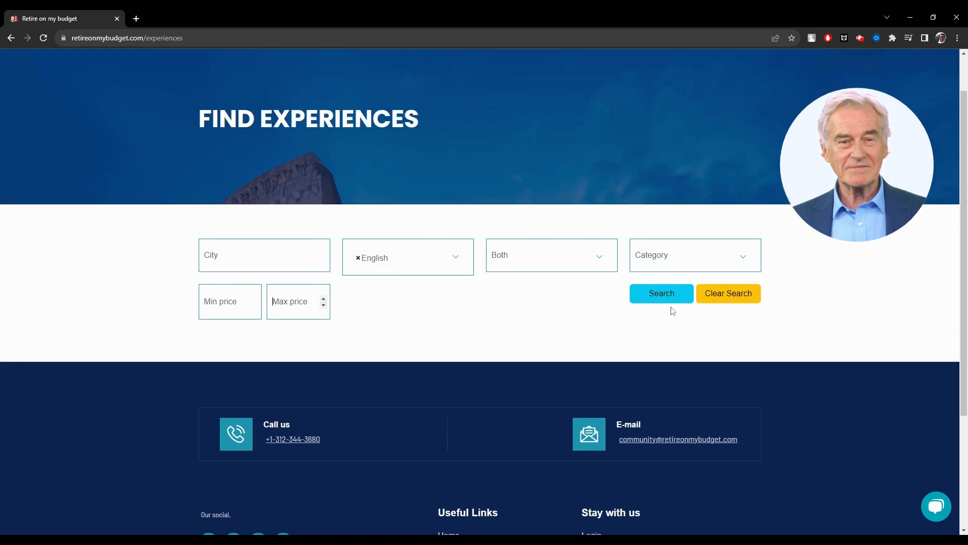
click(661, 293)
scroll(546, 370, down, 3)
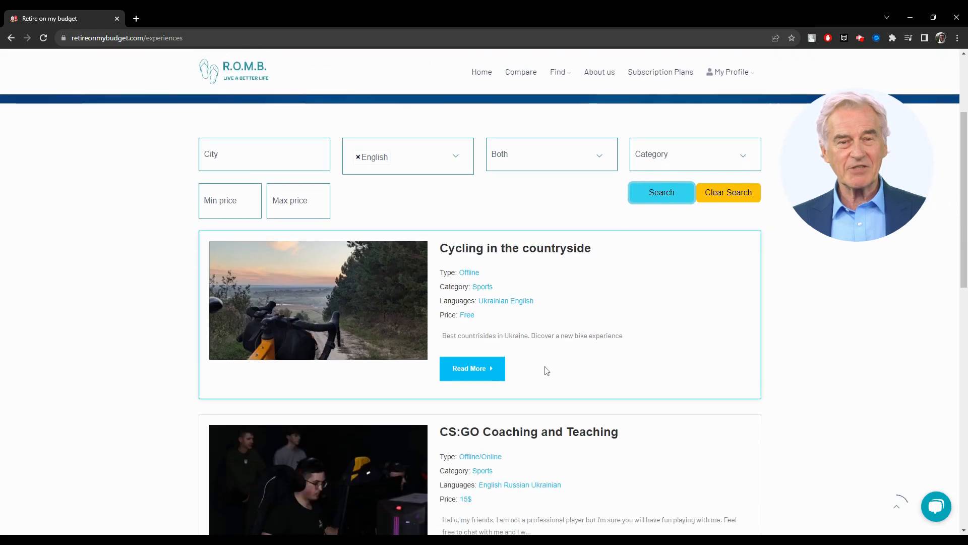
scroll(546, 370, down, 2)
scroll(546, 370, down, 2)
scroll(546, 370, down, 2)
scroll(546, 370, down, 2)
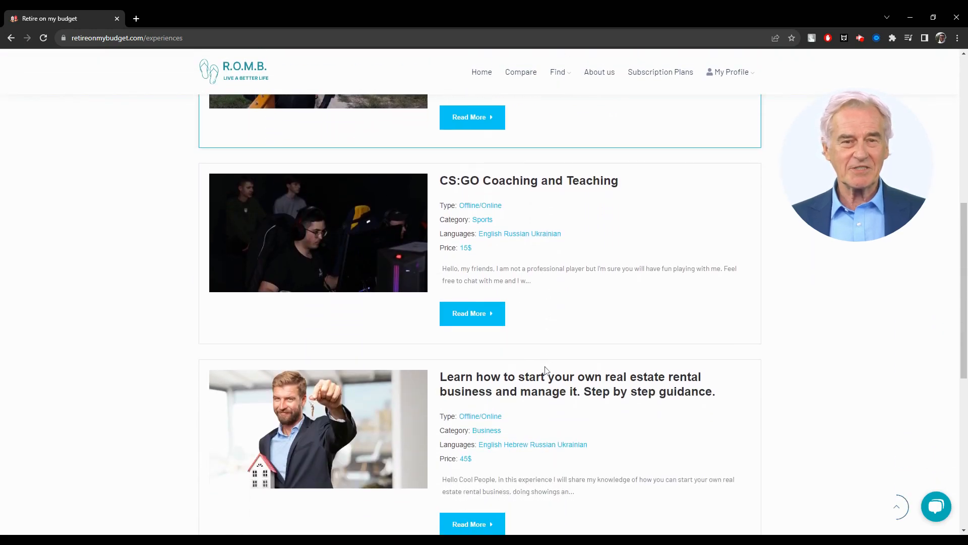
scroll(546, 370, down, 2)
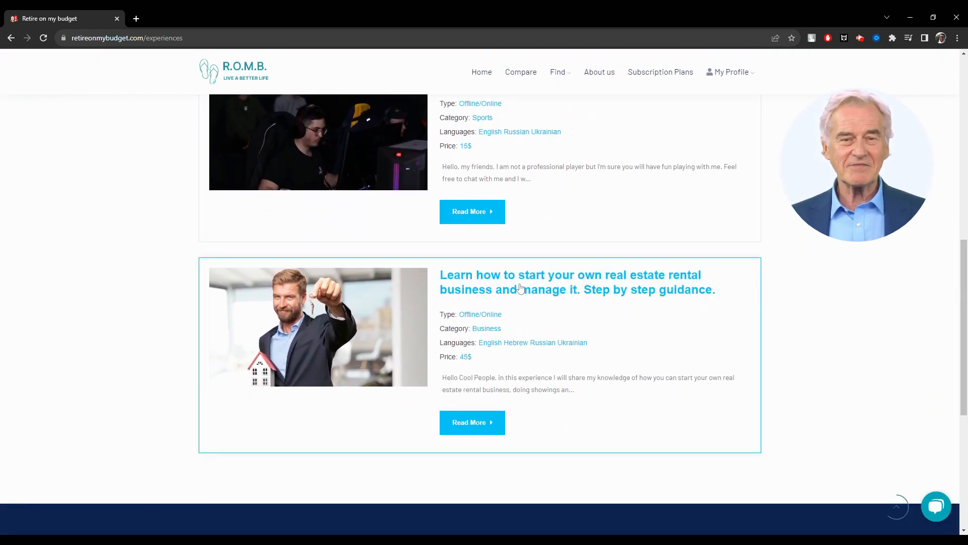
click(521, 286)
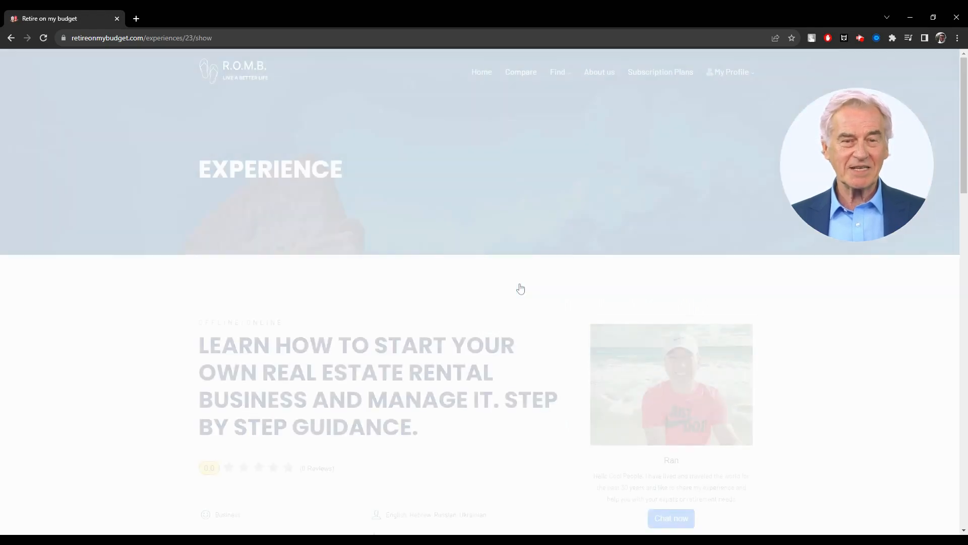
scroll(409, 319, down, 1)
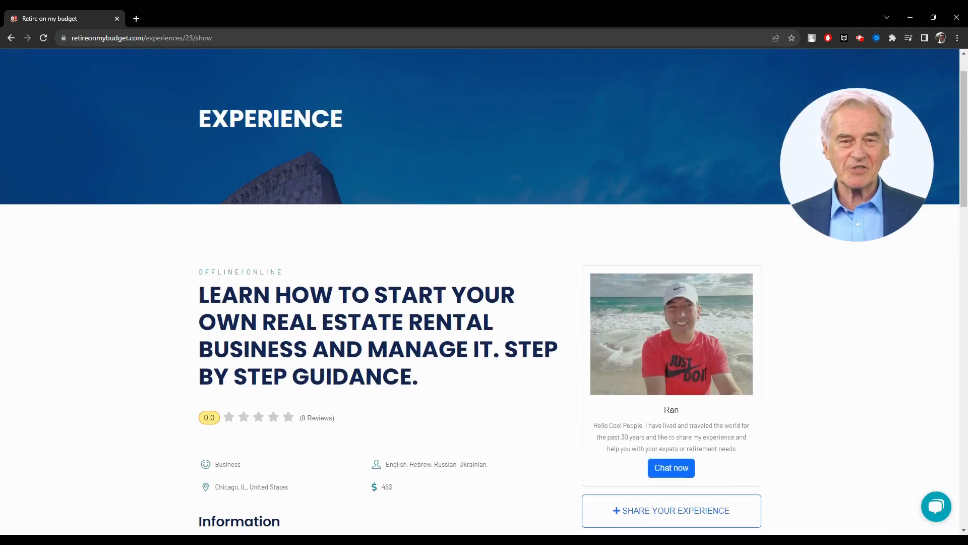
scroll(408, 320, down, 1)
scroll(408, 319, down, 1)
scroll(409, 320, down, 1)
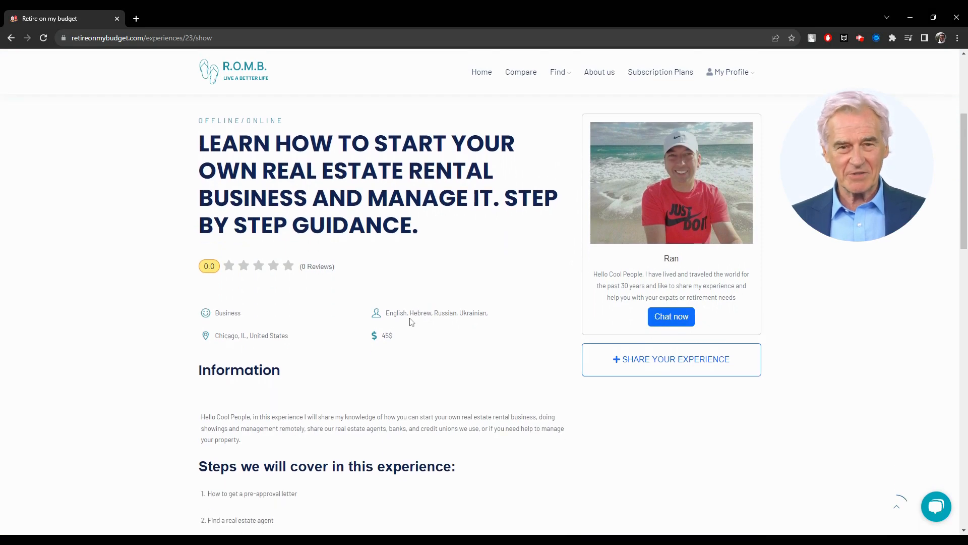
scroll(409, 319, down, 1)
scroll(409, 320, down, 1)
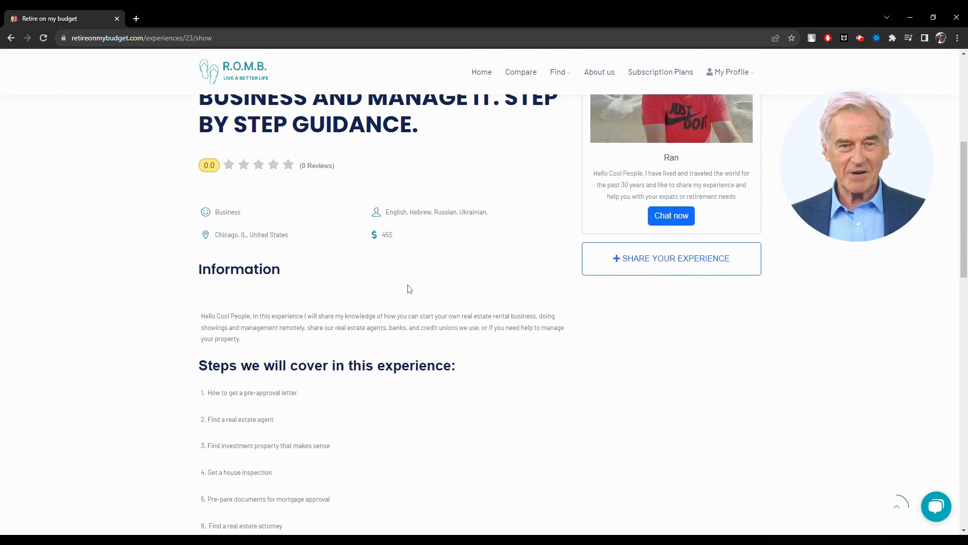
scroll(409, 288, down, 1)
scroll(409, 288, down, 1)
scroll(409, 288, down, 1)
scroll(409, 288, down, 1)
scroll(409, 288, down, 1)
scroll(408, 289, down, 1)
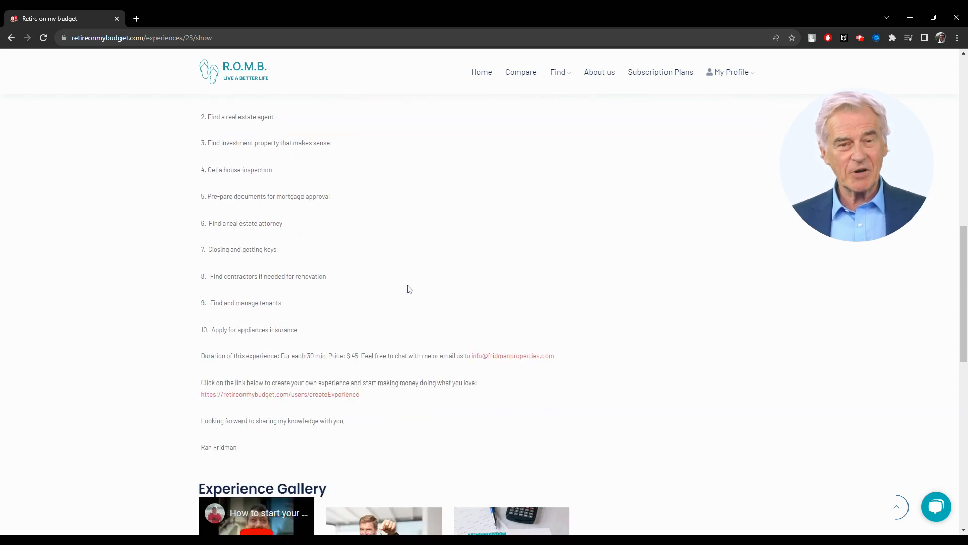
scroll(408, 289, down, 1)
scroll(409, 289, down, 1)
scroll(408, 288, down, 2)
scroll(683, 392, down, 2)
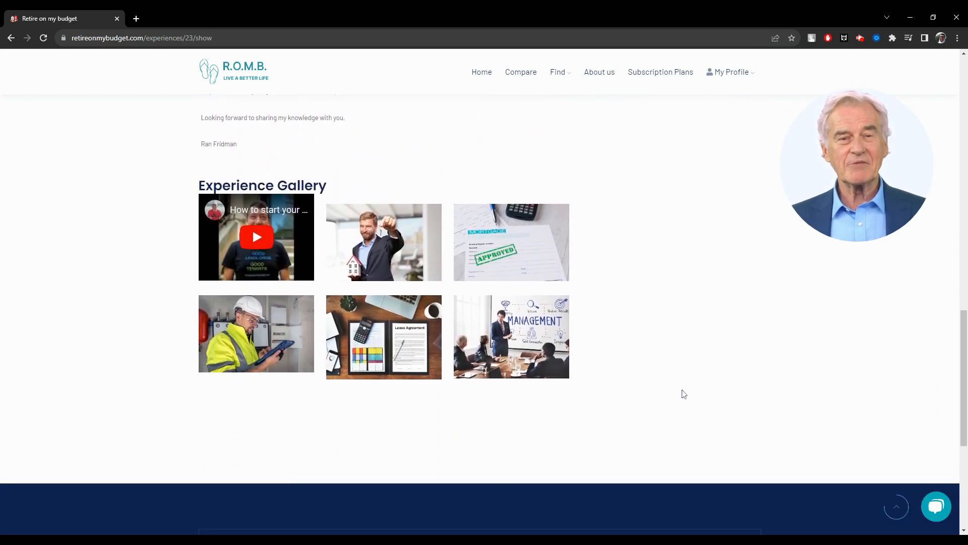
scroll(684, 392, down, 1)
scroll(683, 392, down, 2)
scroll(807, 401, up, 1)
drag(963, 442, 963, 122)
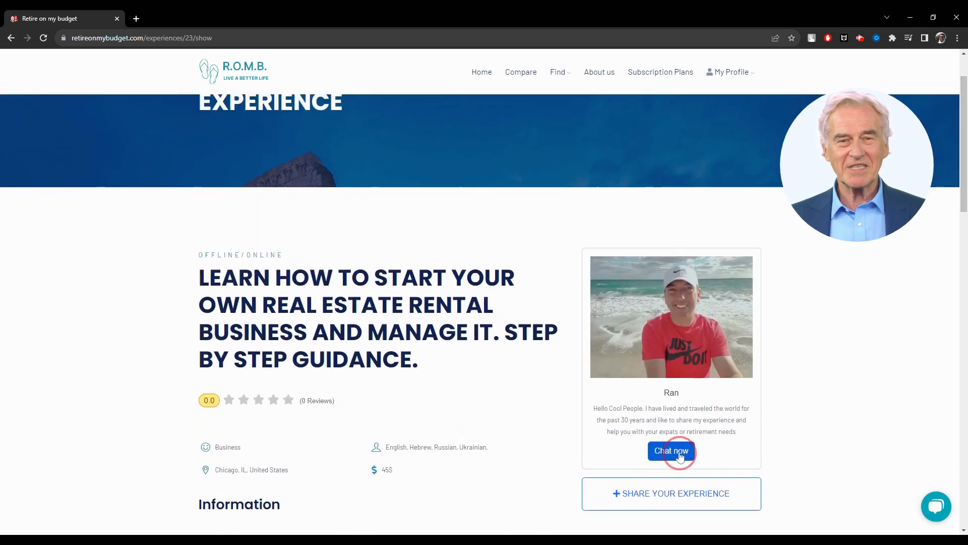
Message the host asking to learn more about real estate business, then close the chat.
click(671, 450)
text(Hello, I want to learn more)
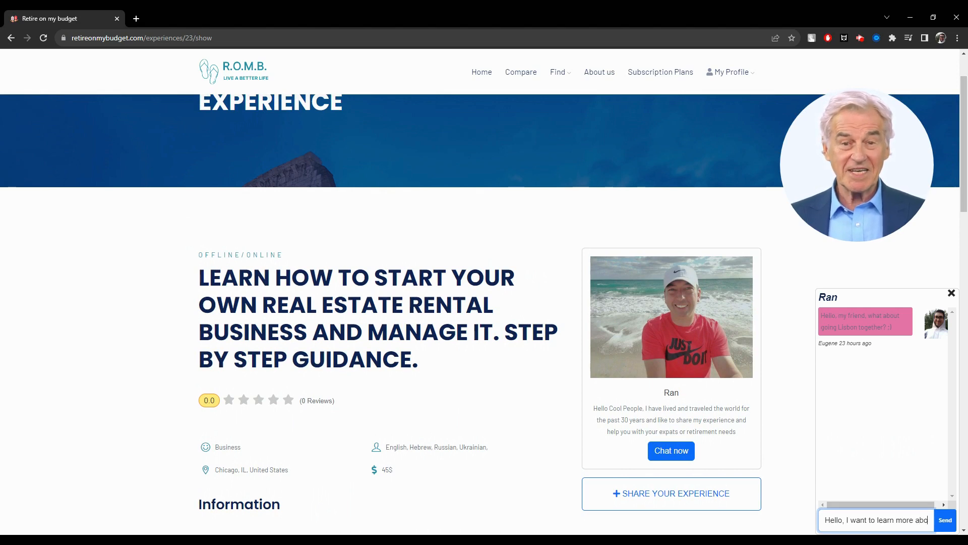
text(about i)
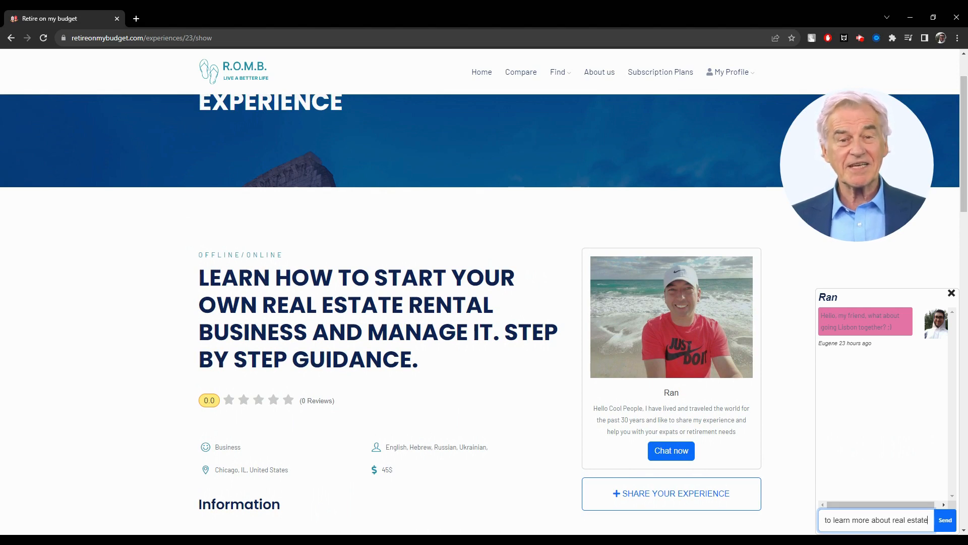
text(iness.)
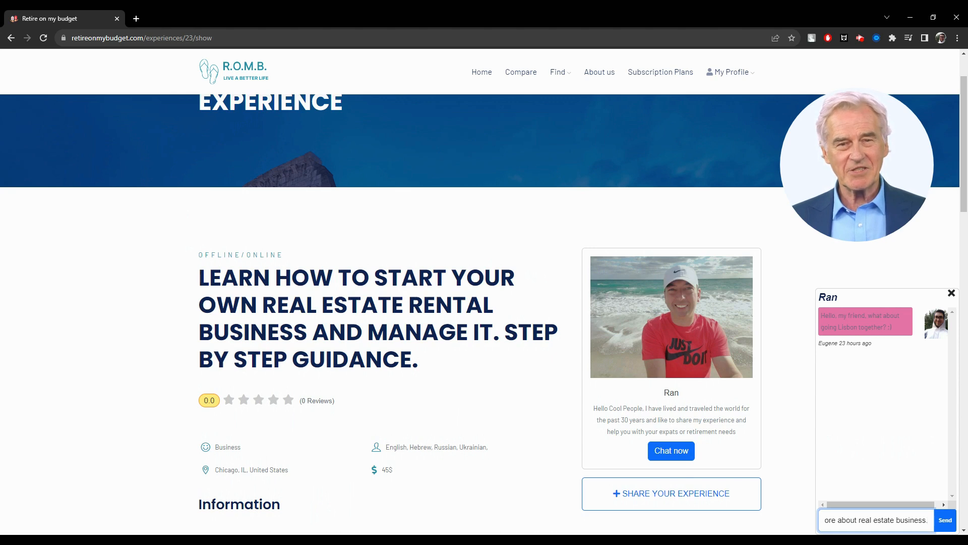
click(946, 520)
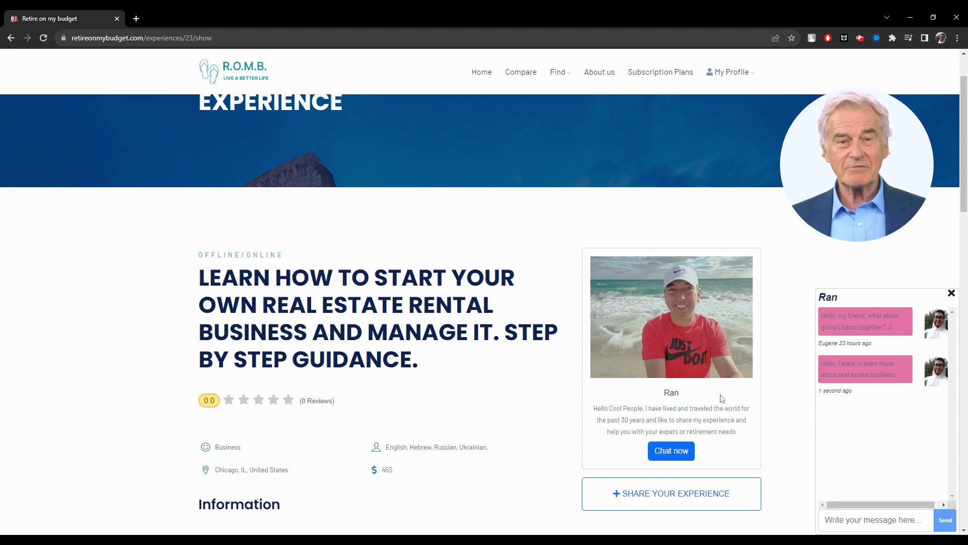
scroll(723, 399, down, 2)
click(952, 293)
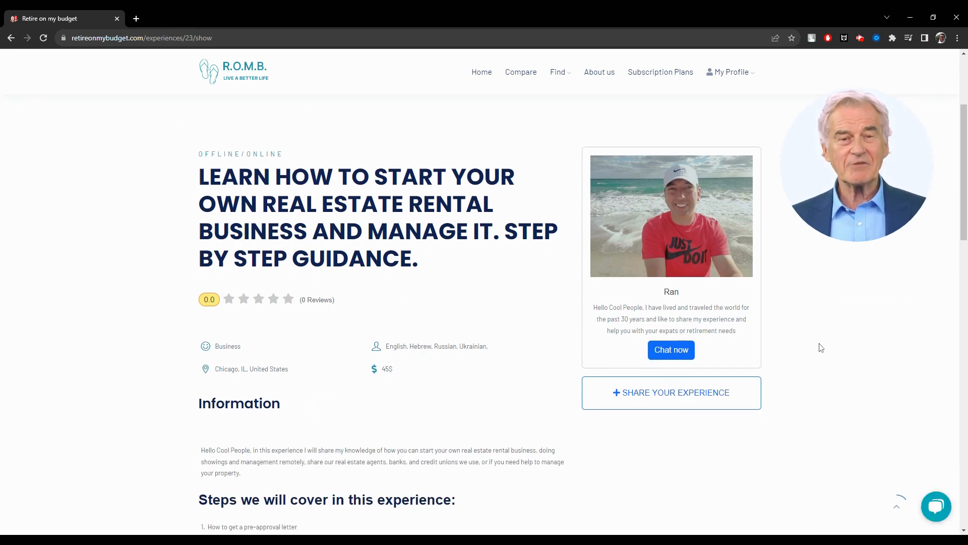
scroll(705, 335, down, 1)
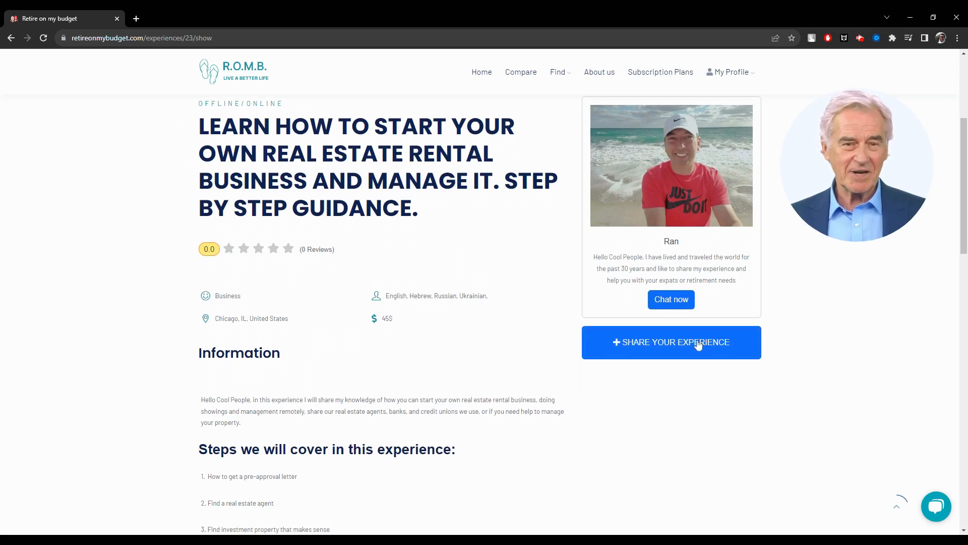
Start the create-experience form via Share Your Experience.
click(698, 345)
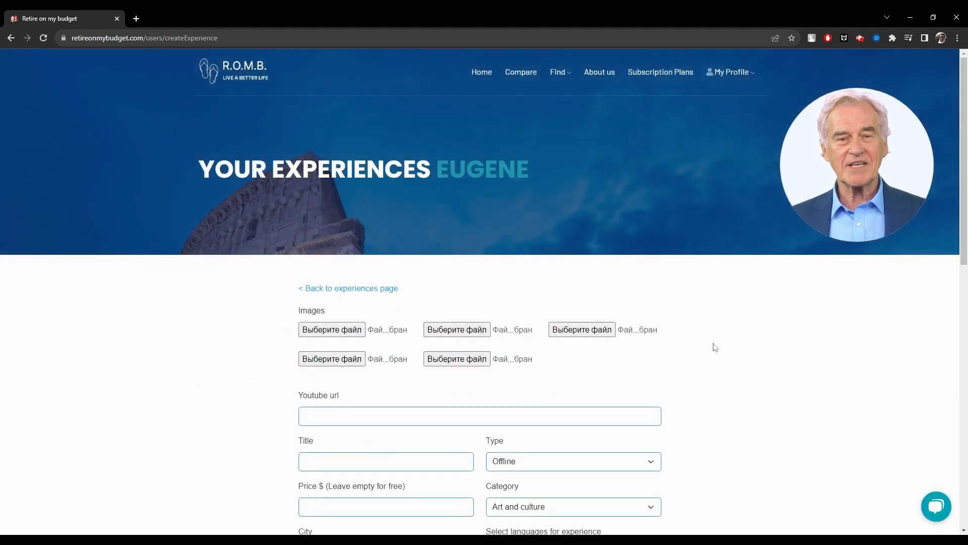
scroll(714, 345, down, 2)
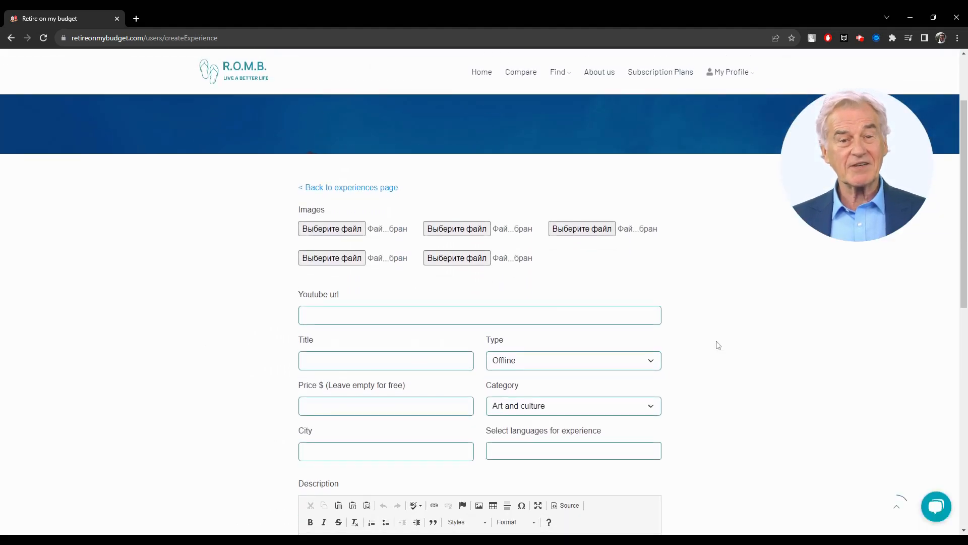
scroll(717, 346, down, 1)
scroll(717, 346, down, 1)
scroll(717, 345, down, 1)
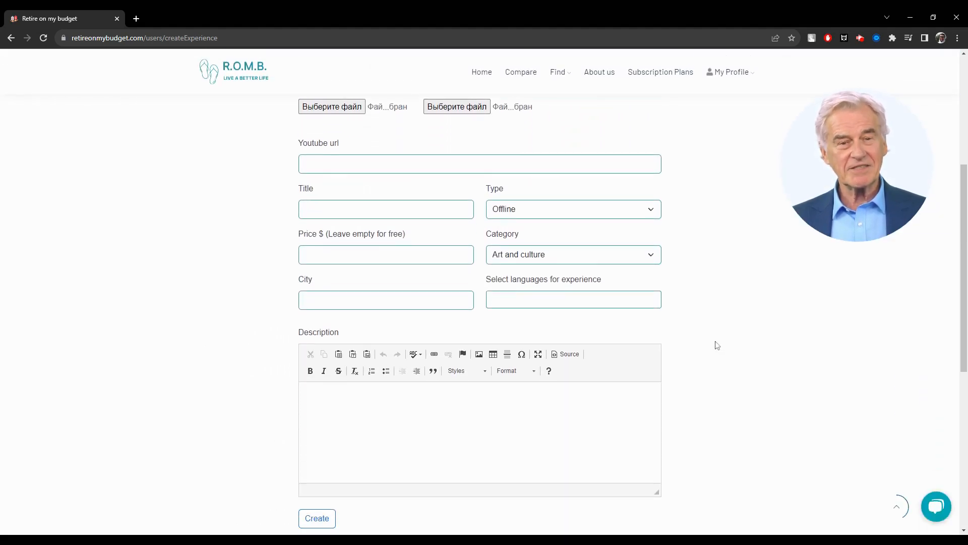
scroll(716, 345, down, 1)
scroll(716, 346, down, 1)
scroll(716, 346, down, 1)
scroll(717, 345, up, 1)
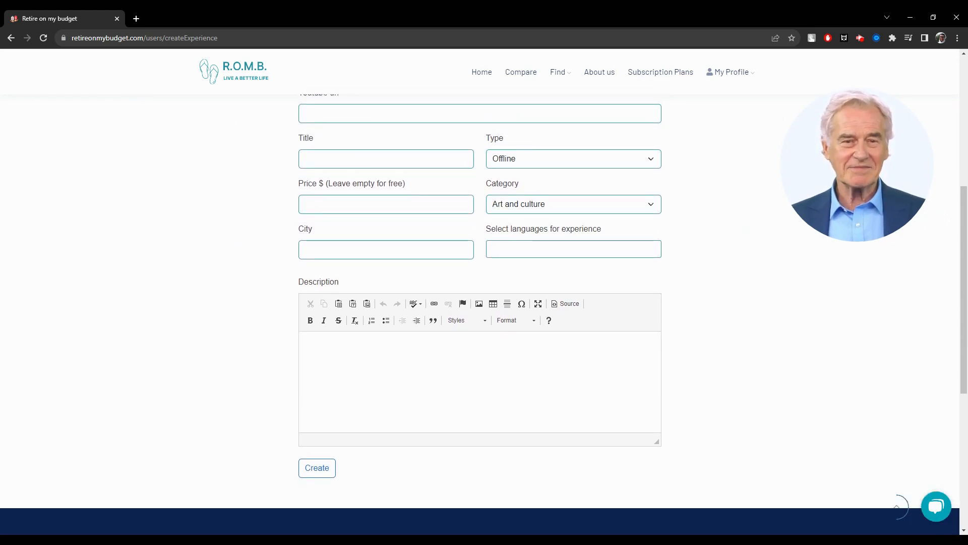
scroll(635, 288, up, 2)
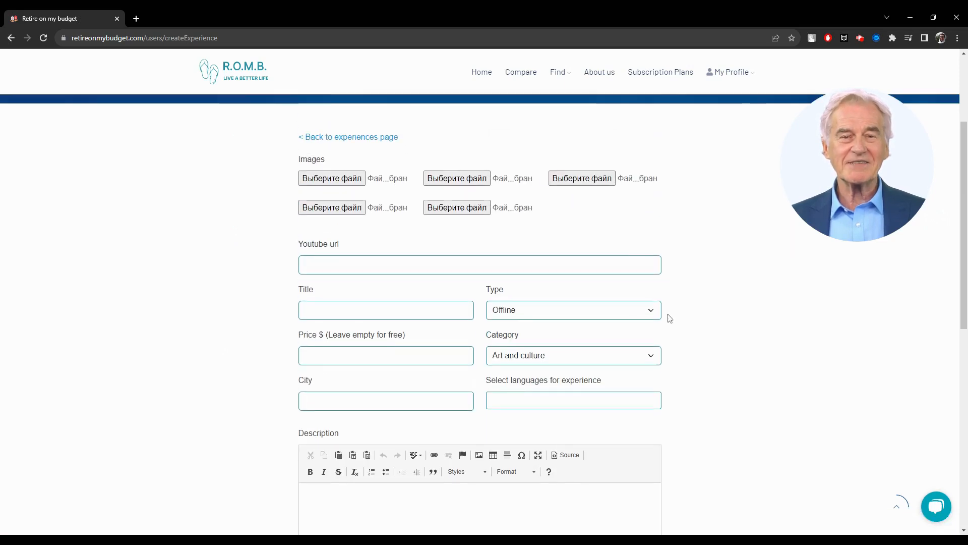
Return to the R.O.M.B. home page.
click(482, 72)
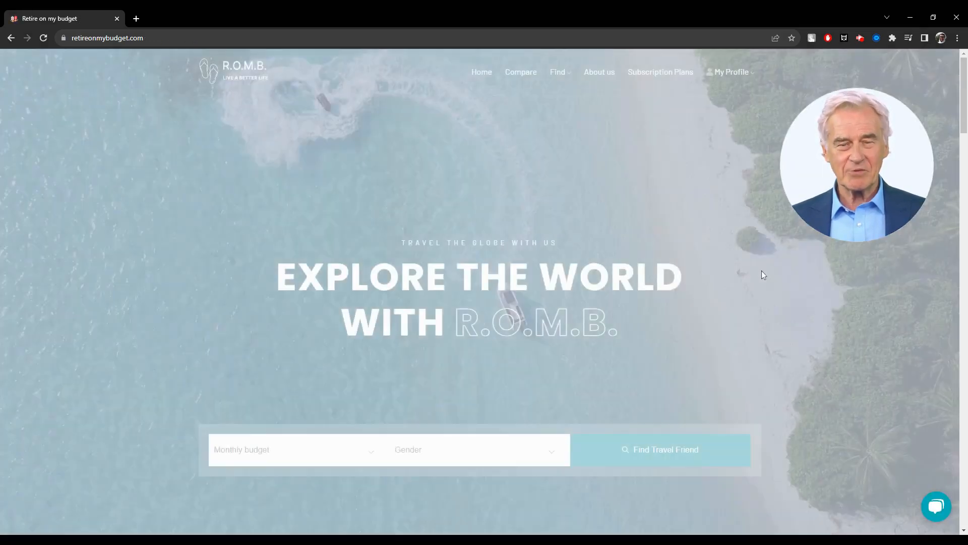